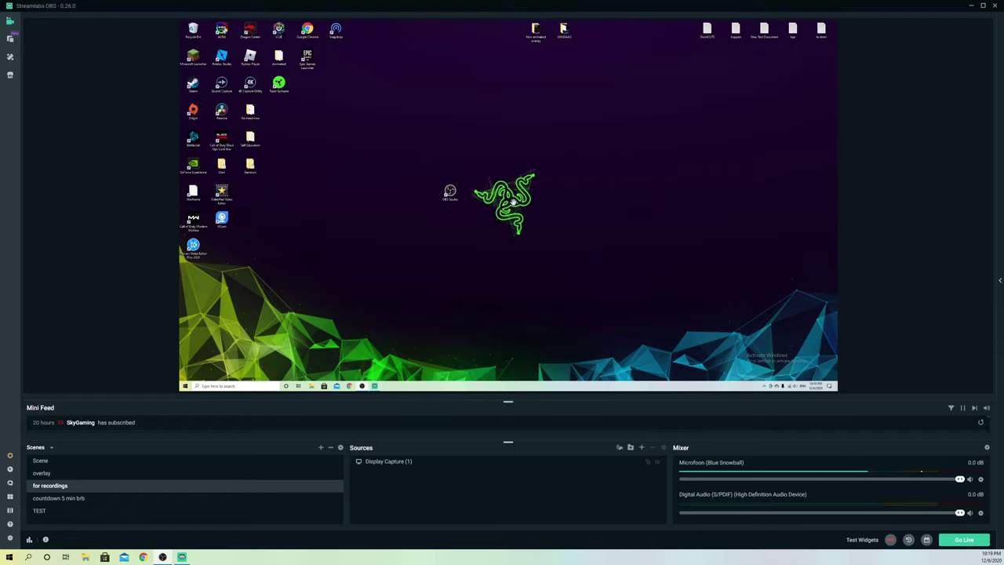
# - Select and then deselect the desktop capture source in the preview, twice
pyautogui.click(395, 105)
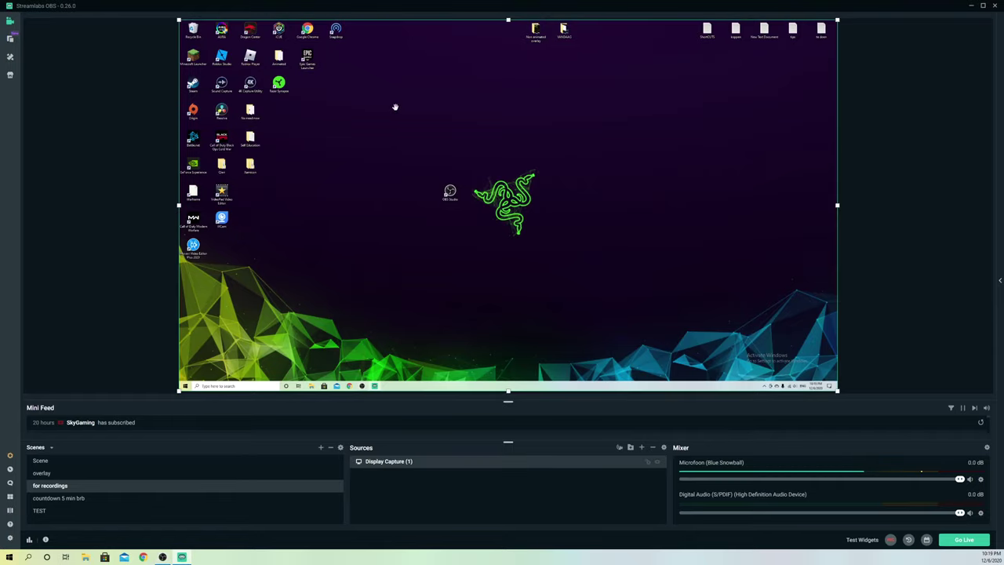
pyautogui.click(101, 105)
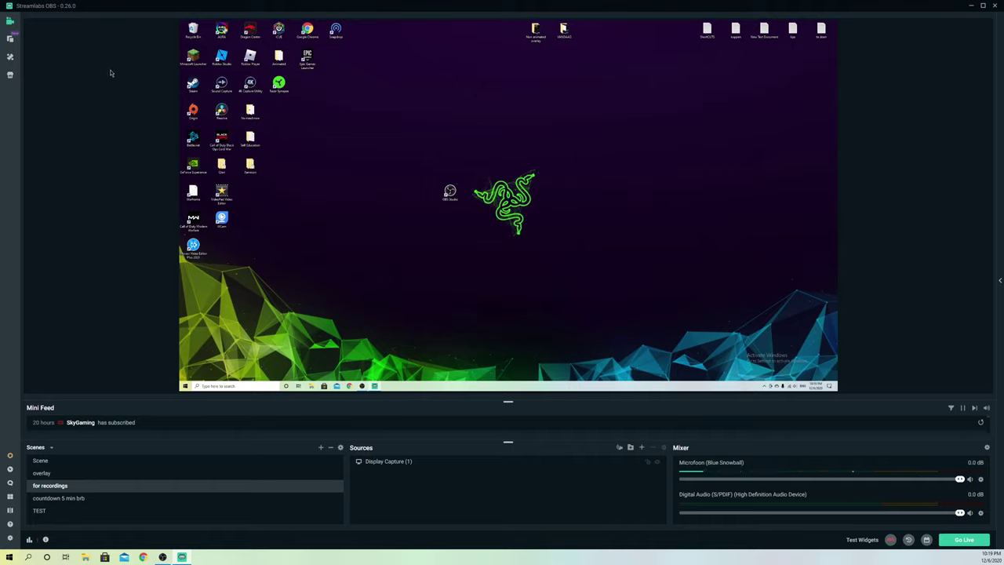
pyautogui.click(761, 264)
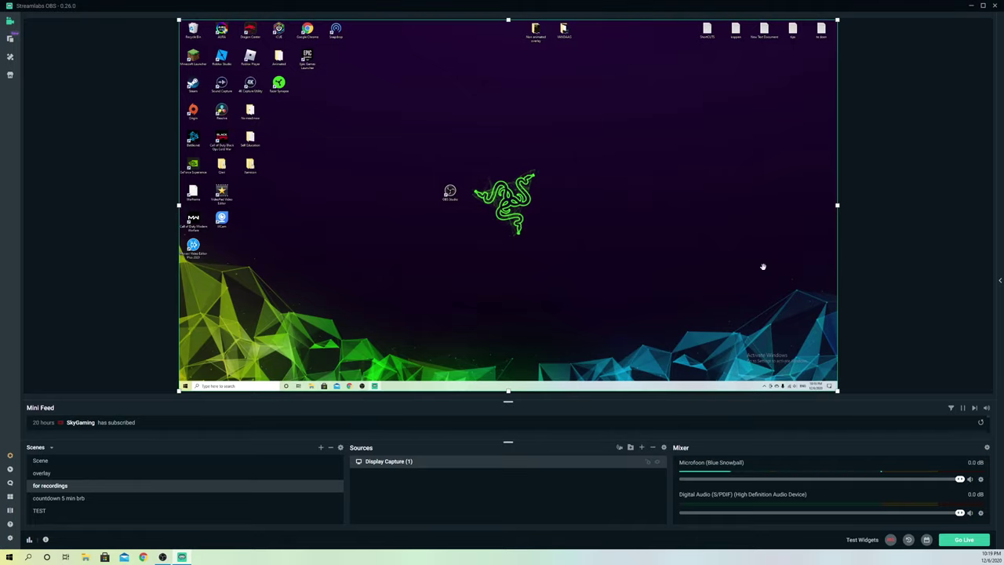
pyautogui.click(897, 263)
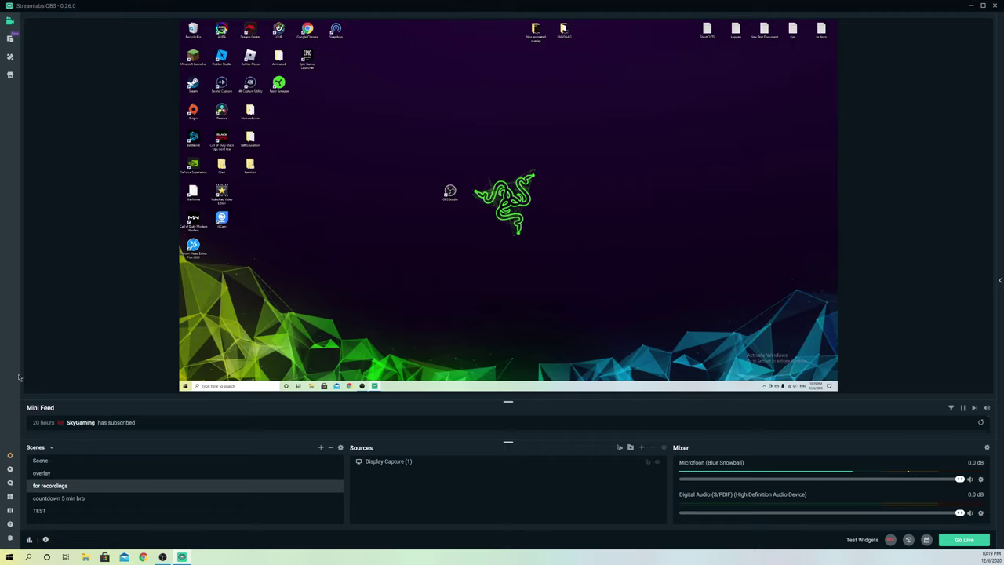
# - Set both Base (Canvas) and Output (Scaled) Resolution to 1920x1080 in Video settings
pyautogui.click(9, 539)
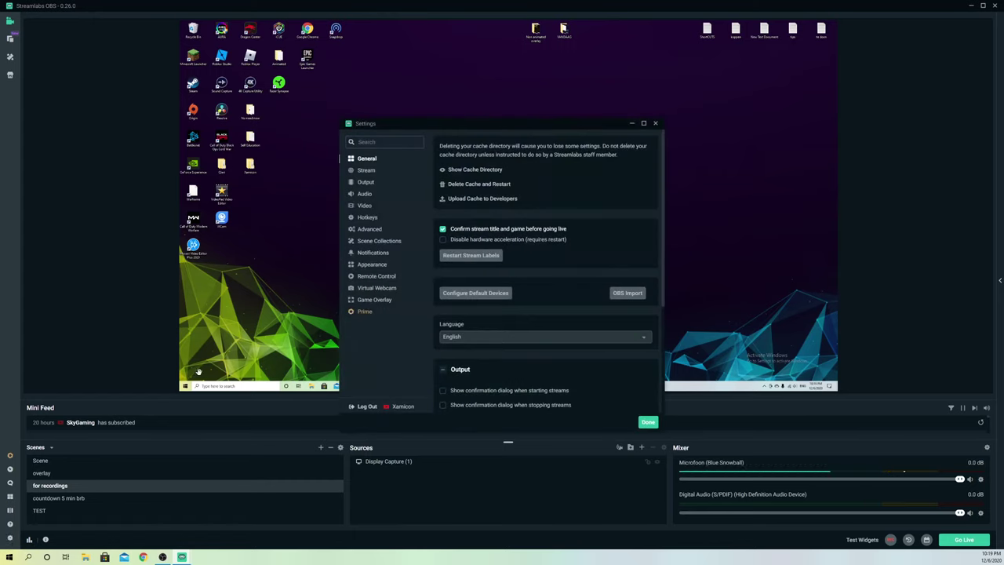
pyautogui.click(366, 206)
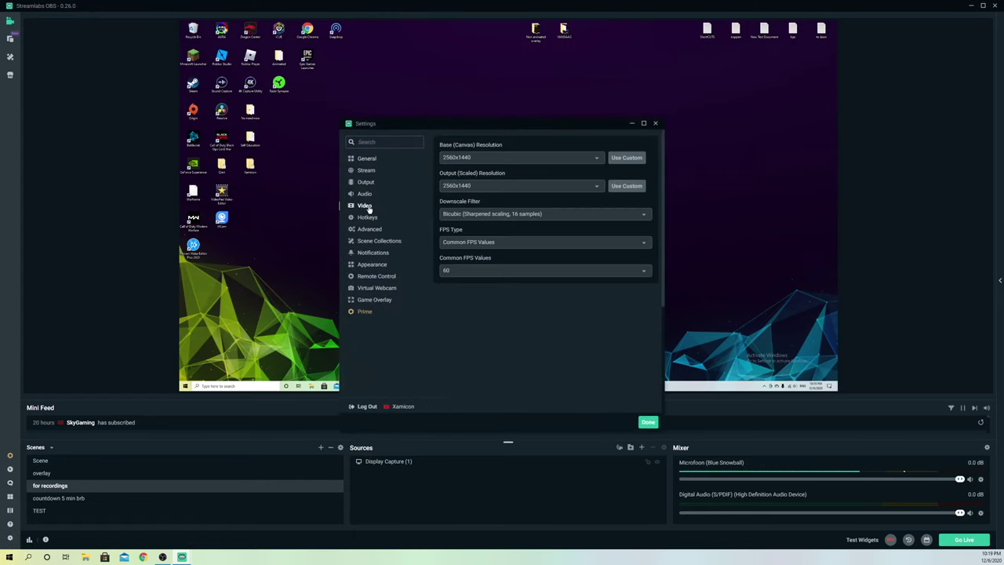
pyautogui.click(471, 160)
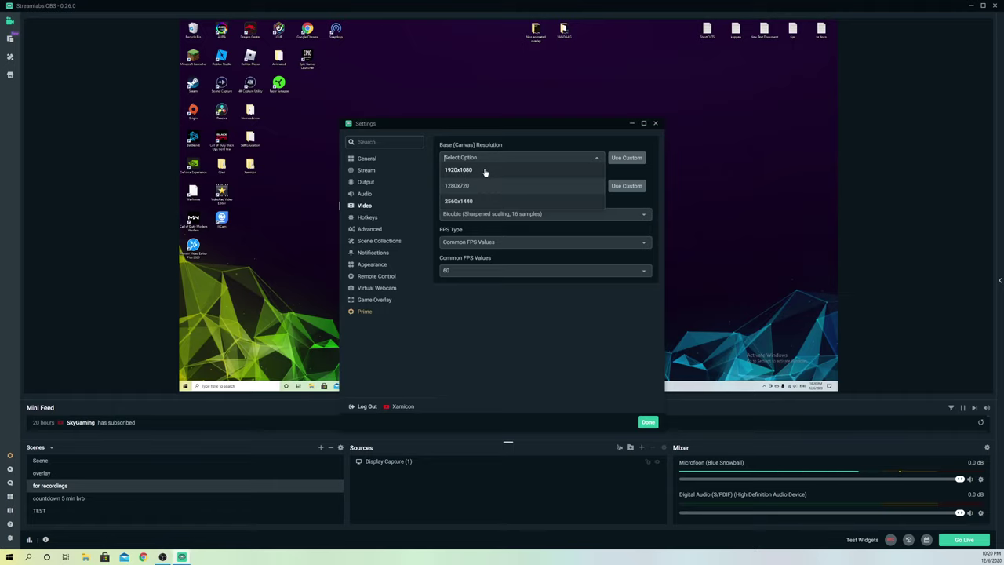
pyautogui.click(484, 171)
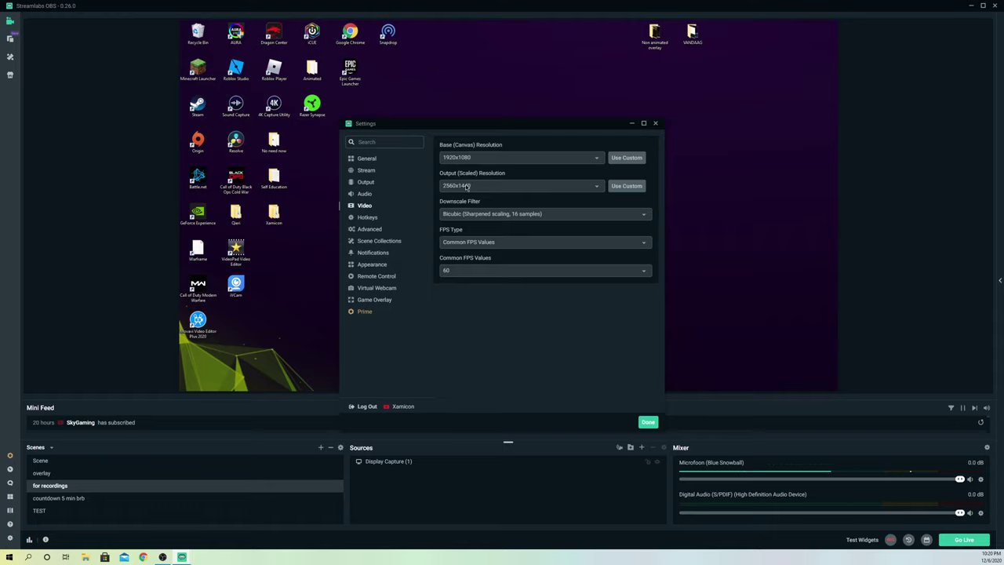
pyautogui.click(475, 187)
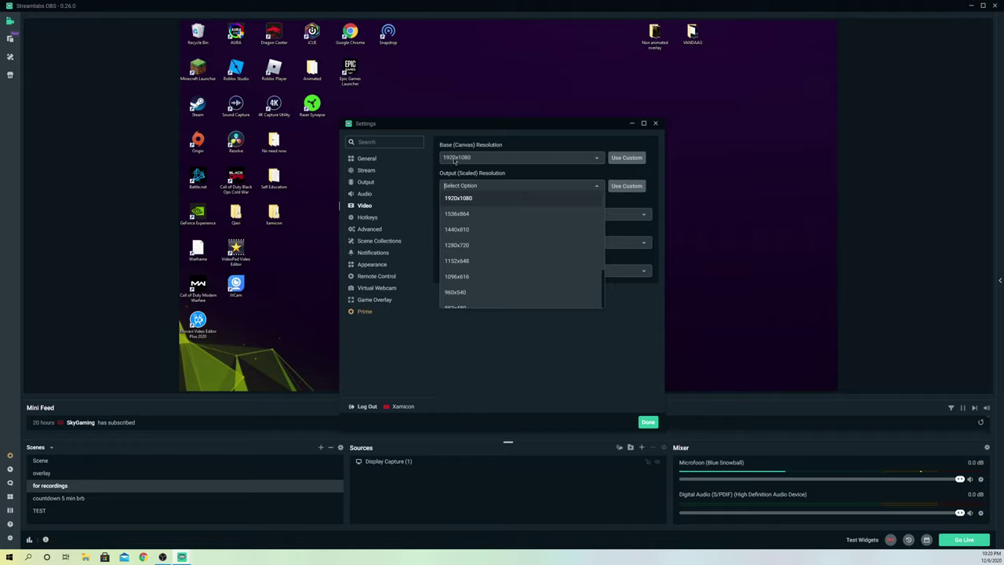
pyautogui.click(463, 202)
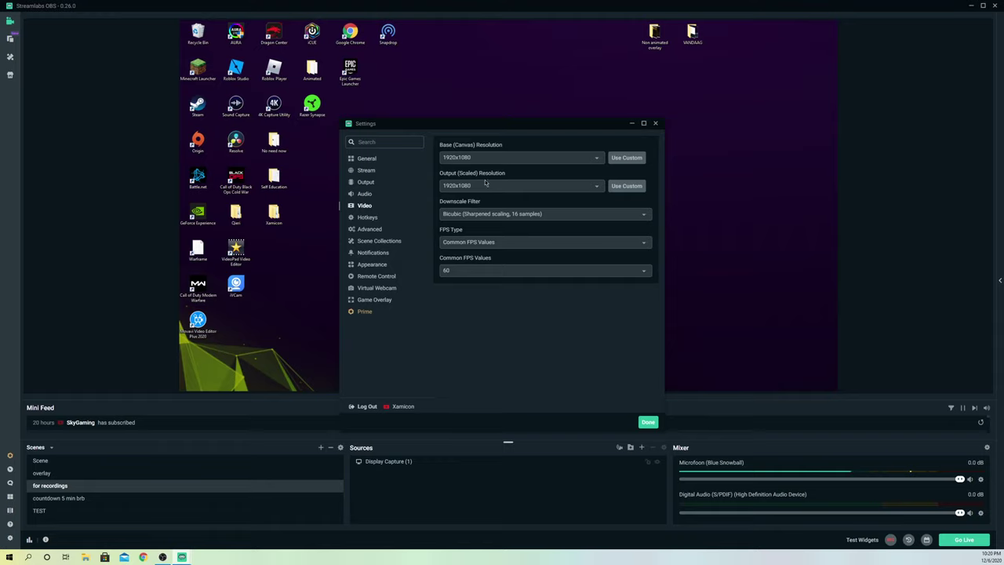
# - Change base resolution to 2560x1440 and output resolution to 1280x720, then save and close
pyautogui.click(475, 157)
pyautogui.click(476, 202)
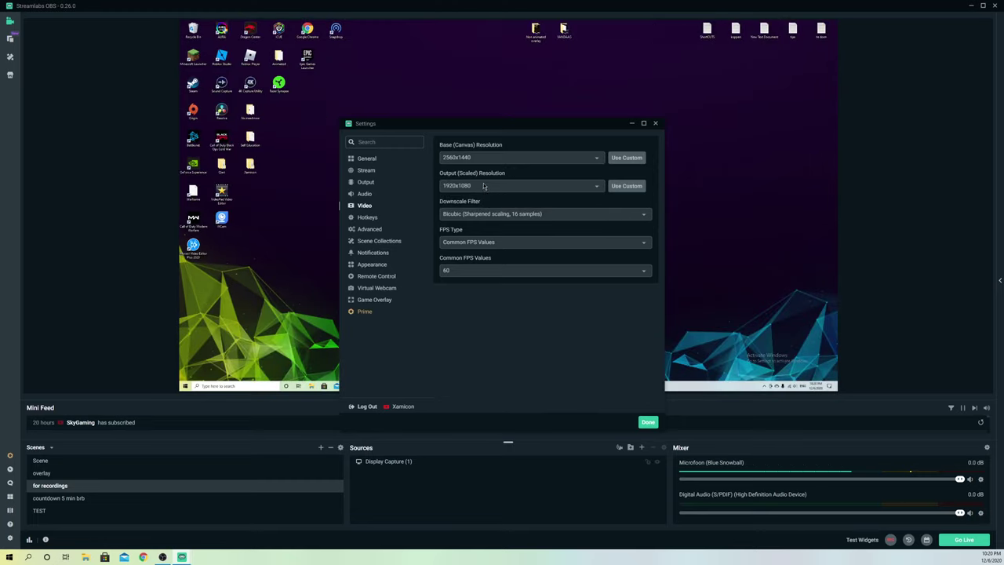
pyautogui.click(484, 186)
pyautogui.click(477, 198)
pyautogui.click(491, 183)
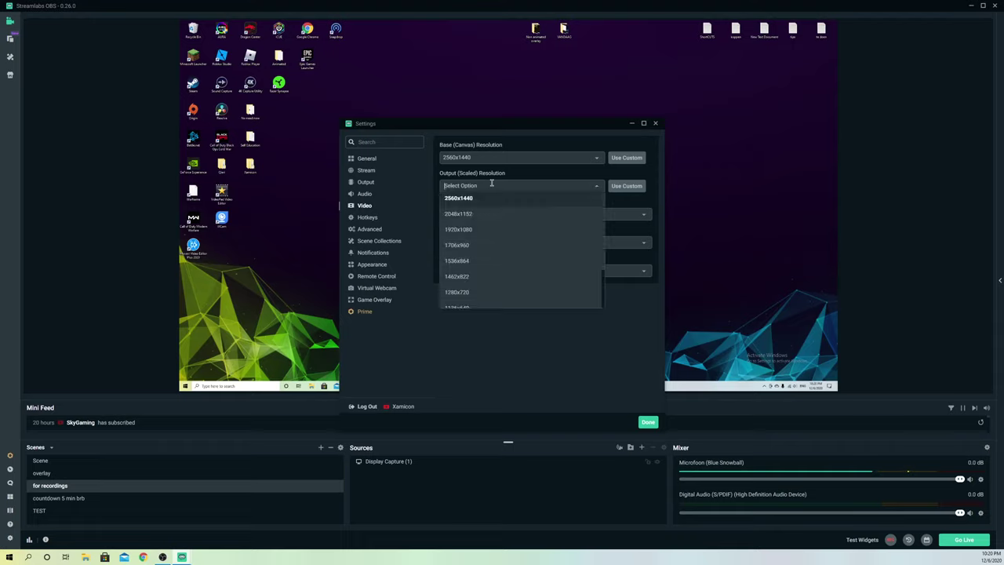
pyautogui.click(482, 295)
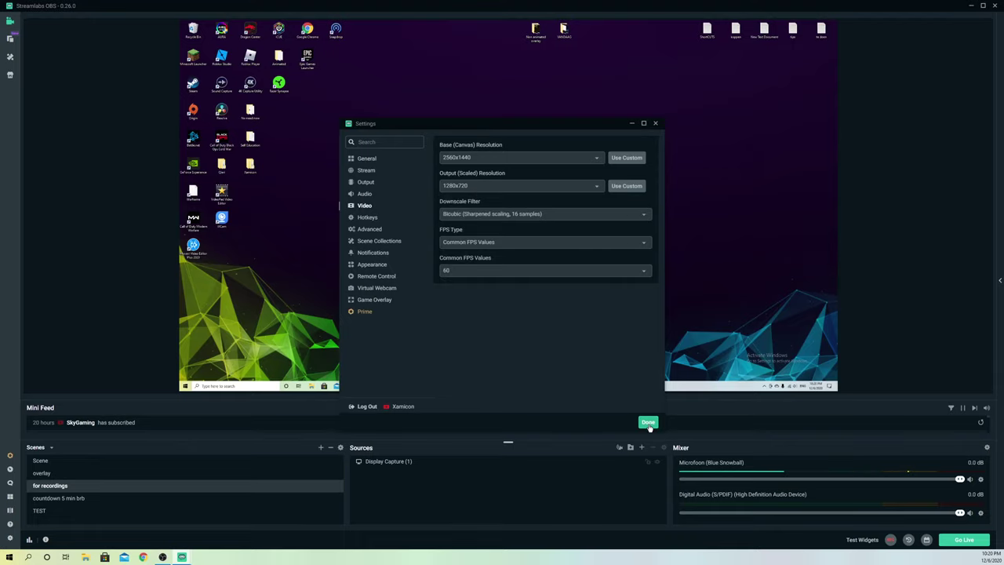
pyautogui.click(648, 422)
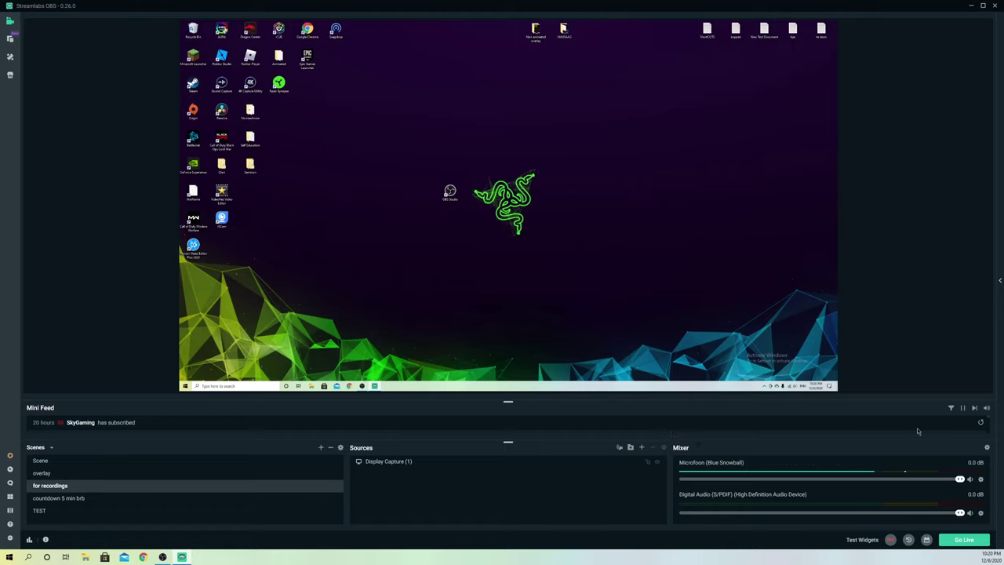
# - Make a short test recording while moving the OBS Studio desktop icon around
pyautogui.click(889, 540)
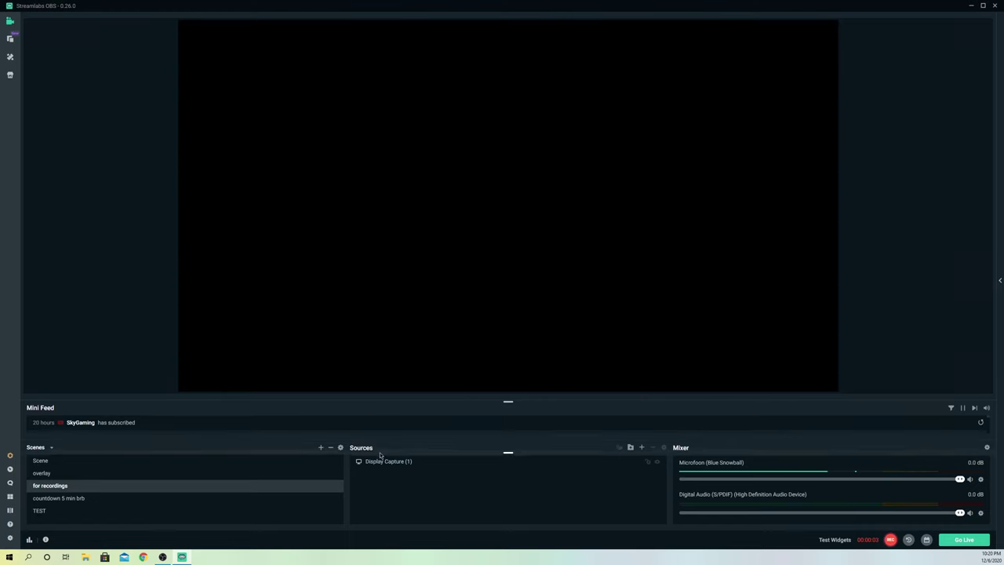
pyautogui.moveTo(381, 454); pyautogui.dragTo(383, 493)
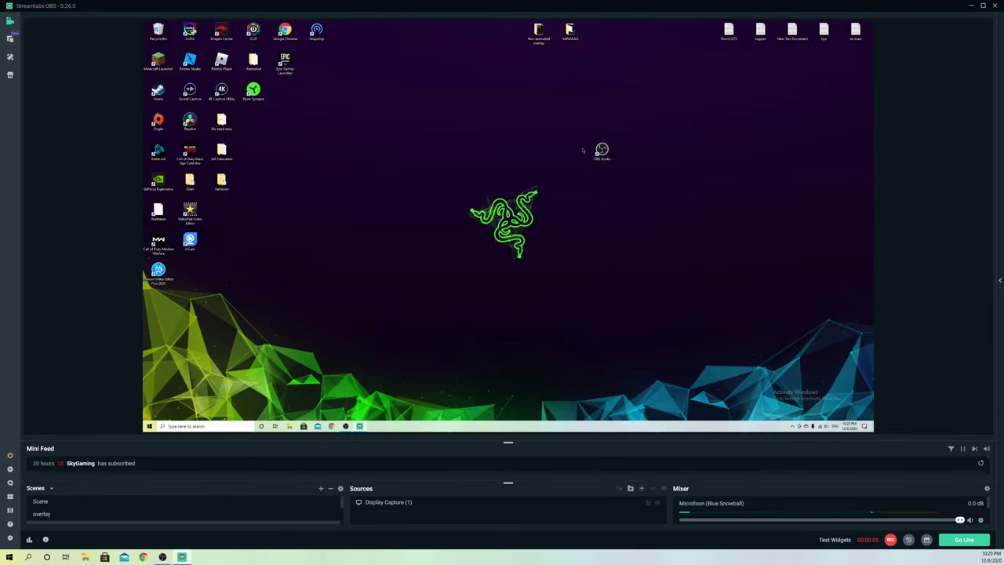
pyautogui.moveTo(601, 151); pyautogui.dragTo(538, 151)
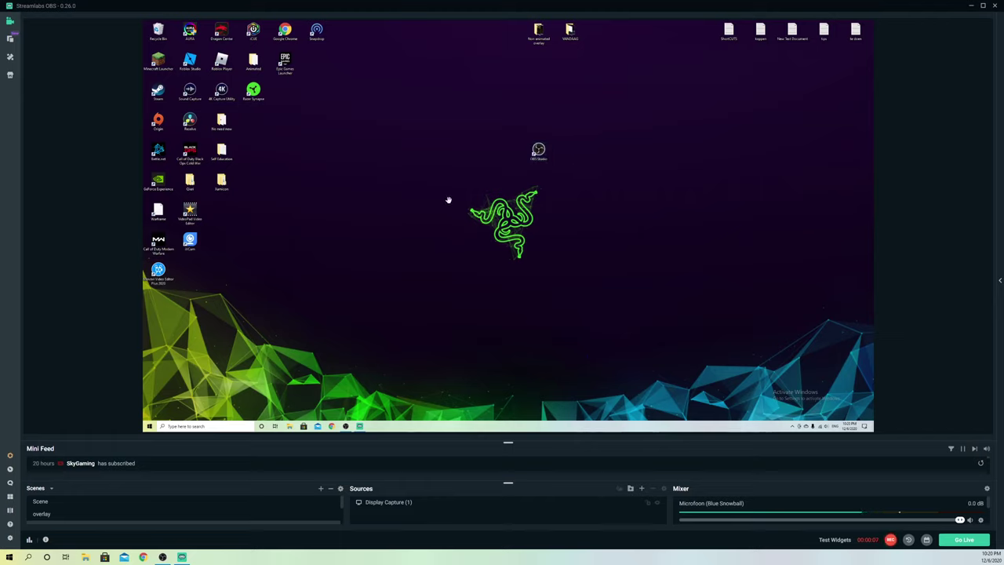
pyautogui.click(615, 252)
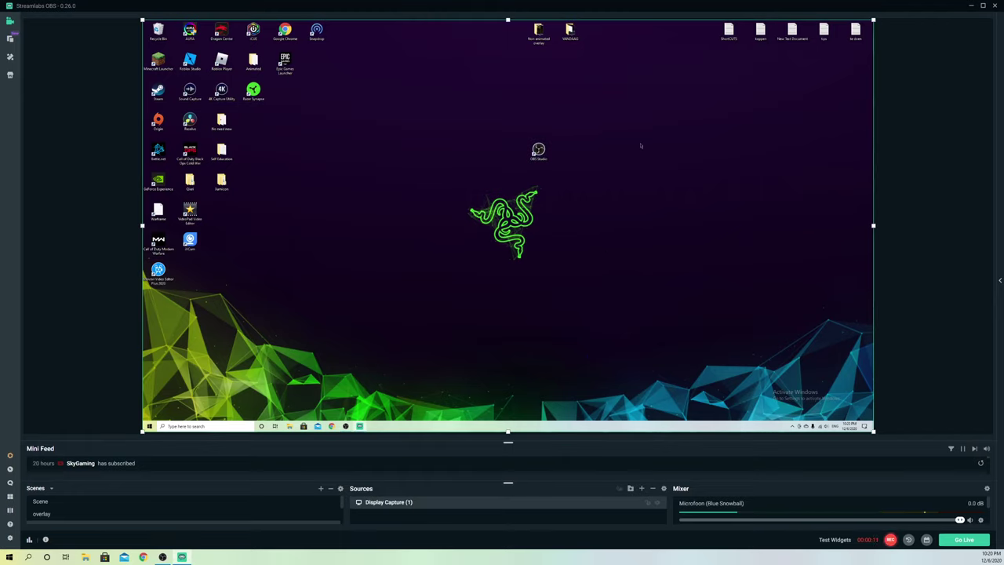
pyautogui.moveTo(538, 149); pyautogui.dragTo(633, 239)
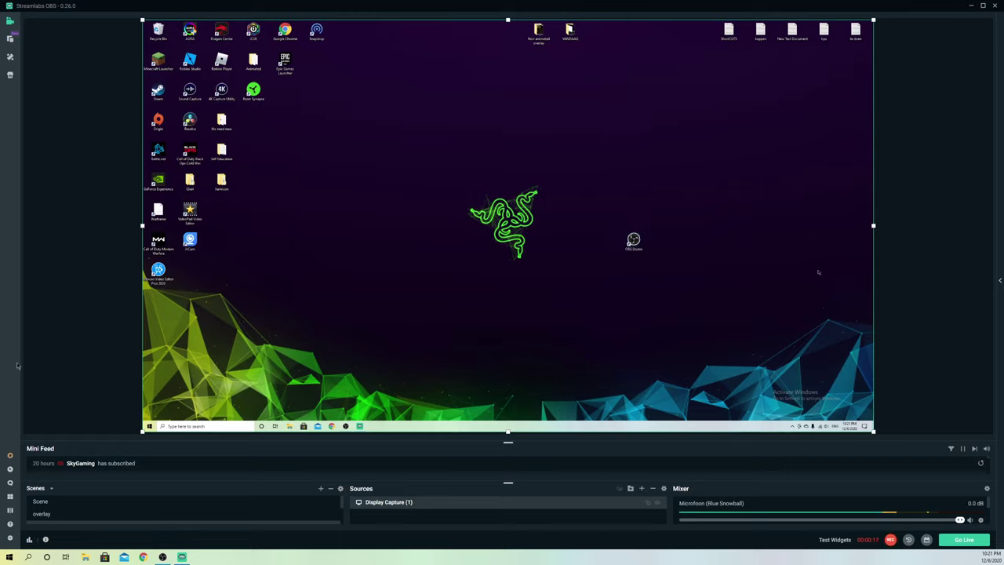
pyautogui.click(892, 541)
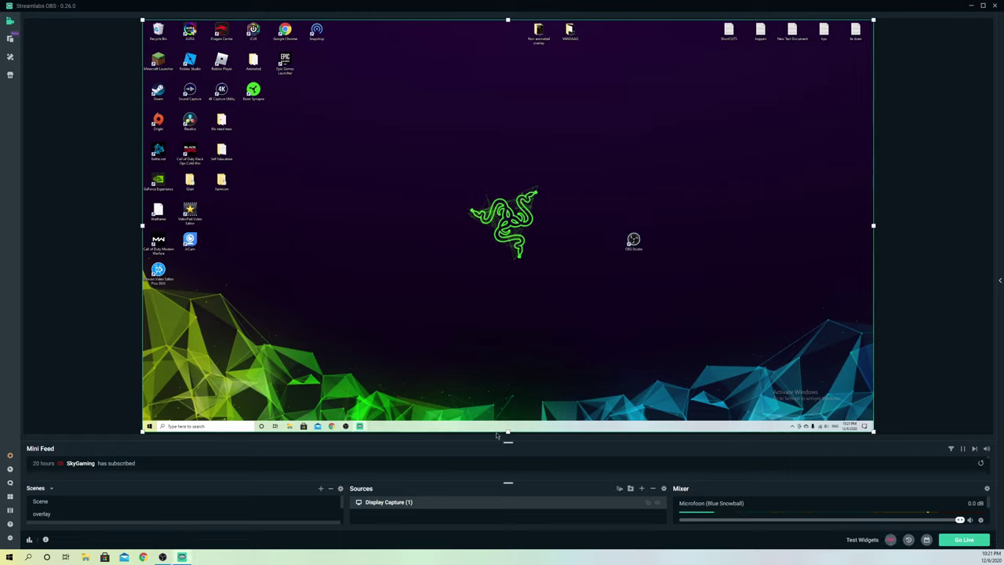
# - Open the Videos folder in File Explorer and play the test recording
pyautogui.press('super+e')
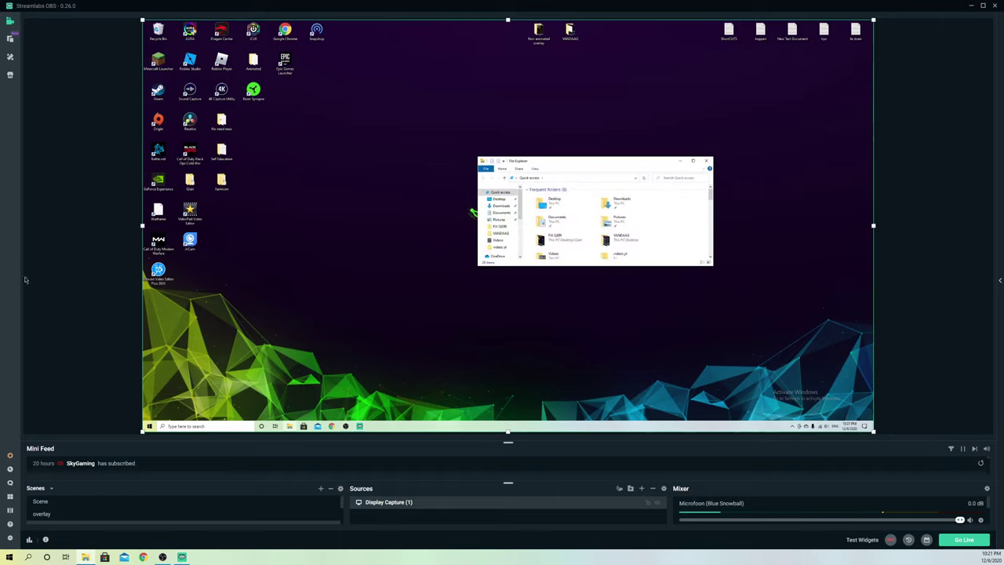
pyautogui.click(498, 239)
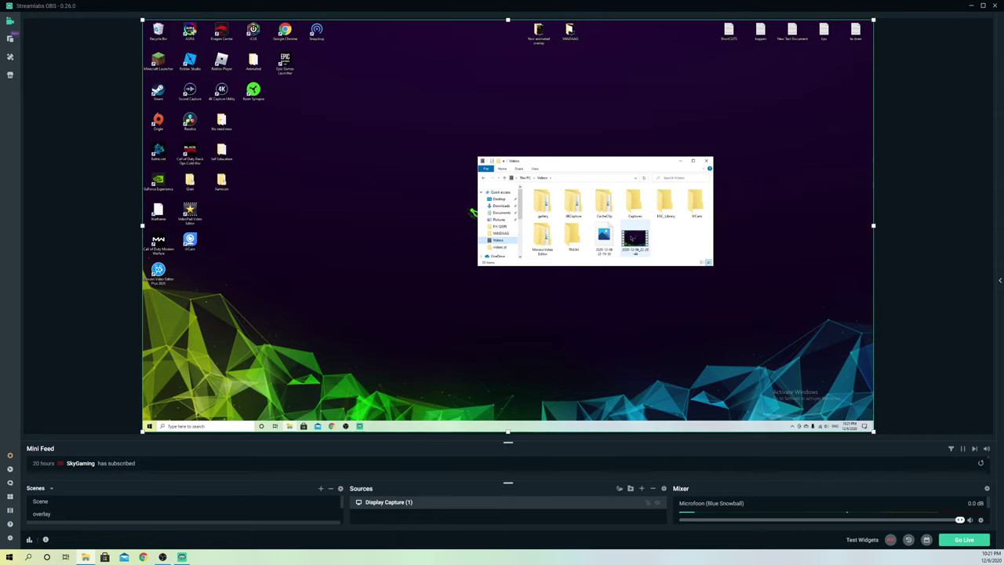
pyautogui.doubleClick(633, 237)
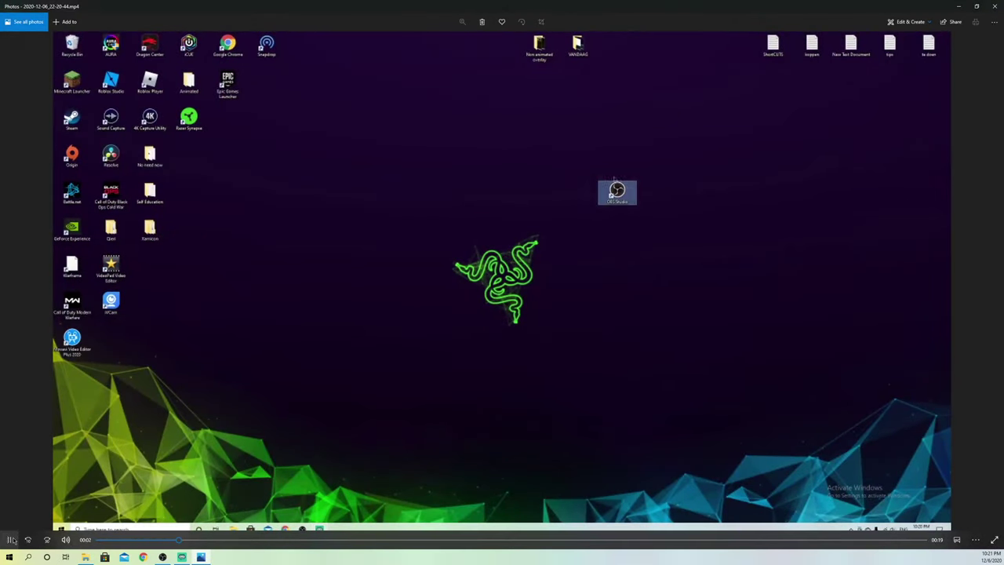
# - Watch the test clip nearly to the end, pausing and resuming playback
pyautogui.press('space')
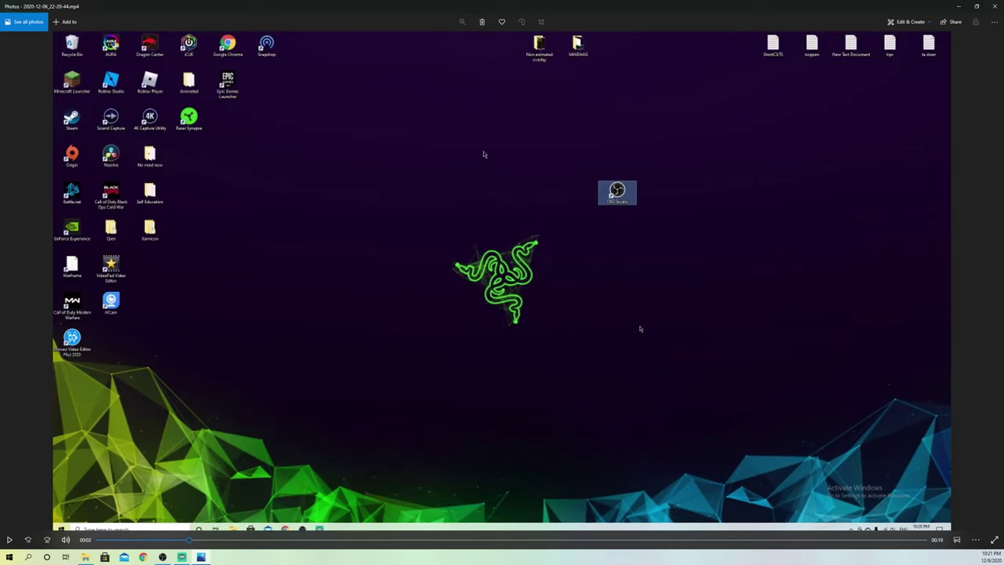
pyautogui.click(9, 539)
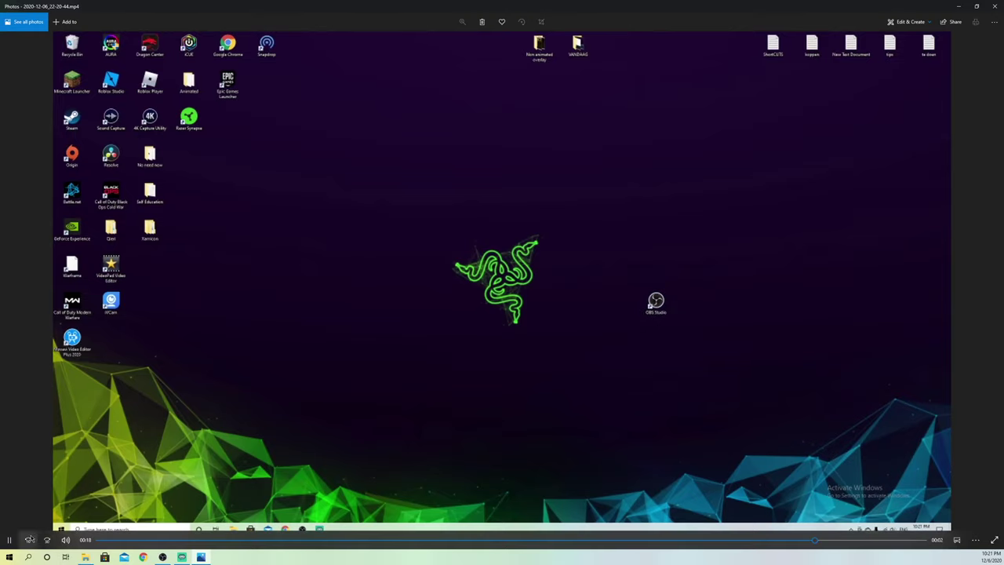
pyautogui.click(9, 539)
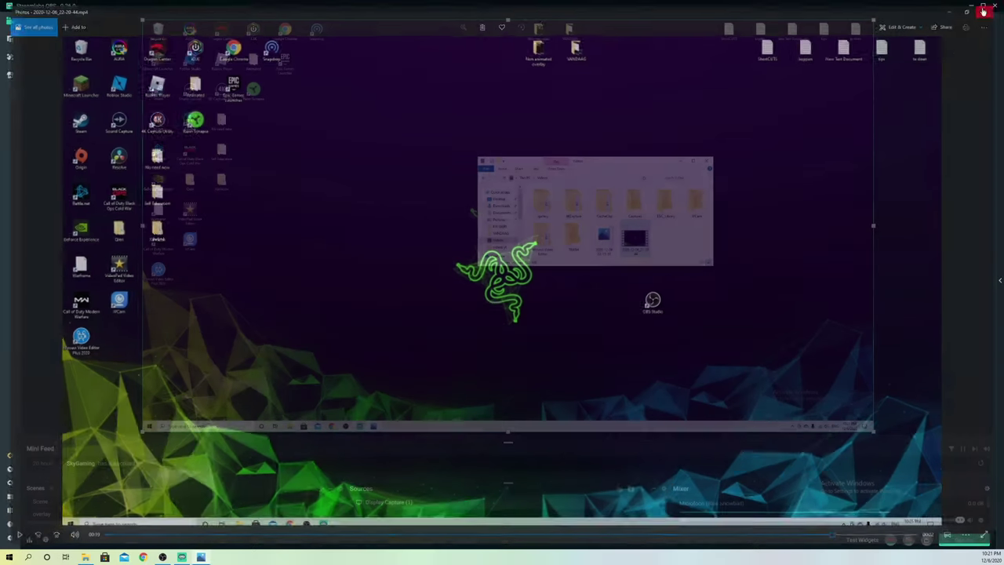
# - Close Photos, delete the test recording file, and close File Explorer
pyautogui.click(995, 6)
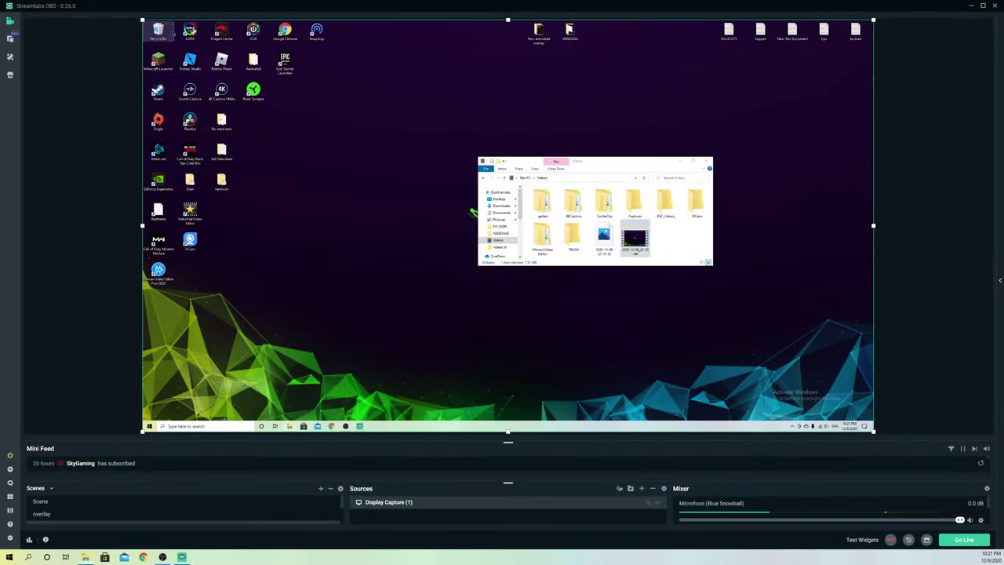
pyautogui.press('Delete')
pyautogui.click(708, 160)
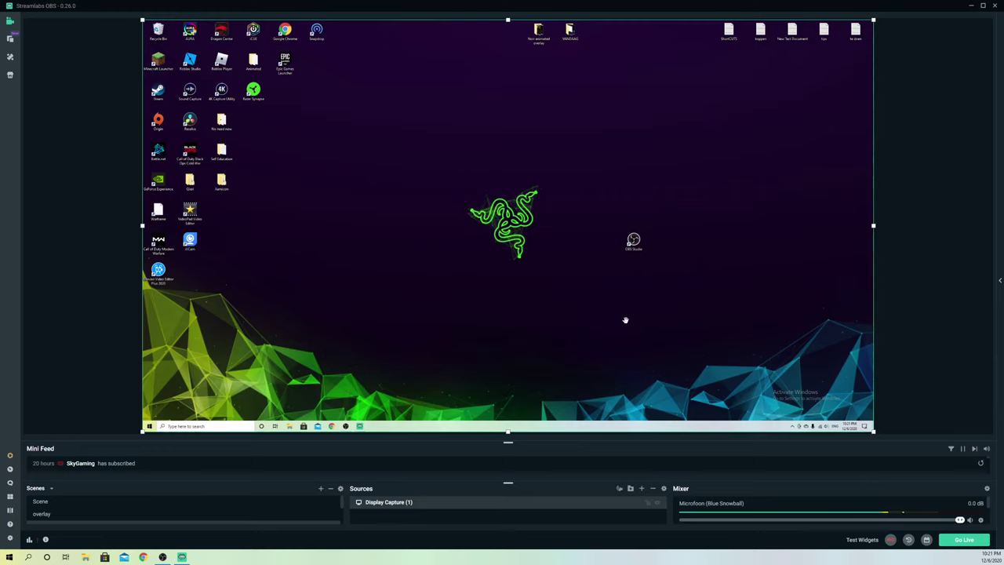
# - Set output resolution to 2560x1440, keeping FPS type Common FPS Values at 60
pyautogui.click(45, 539)
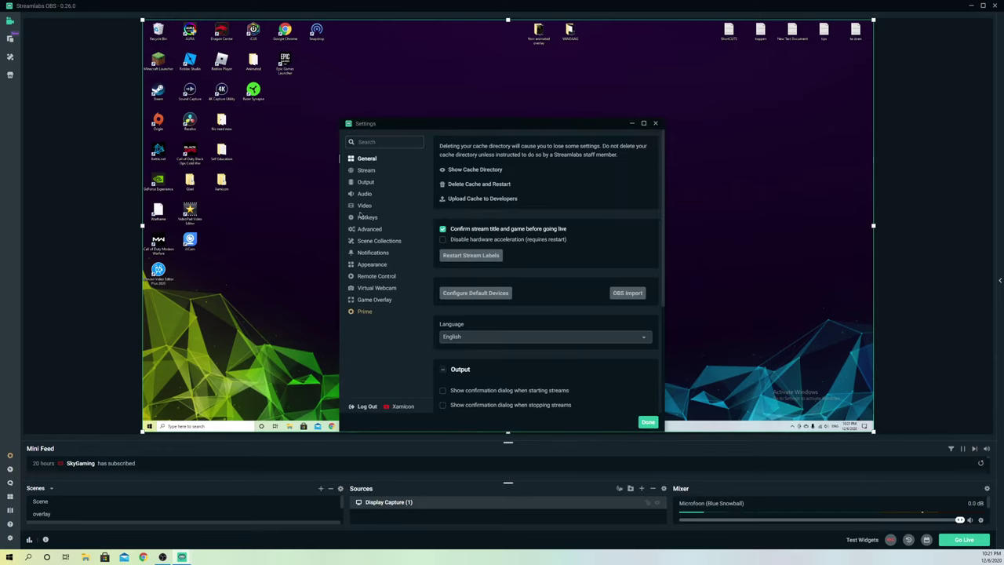
pyautogui.click(363, 207)
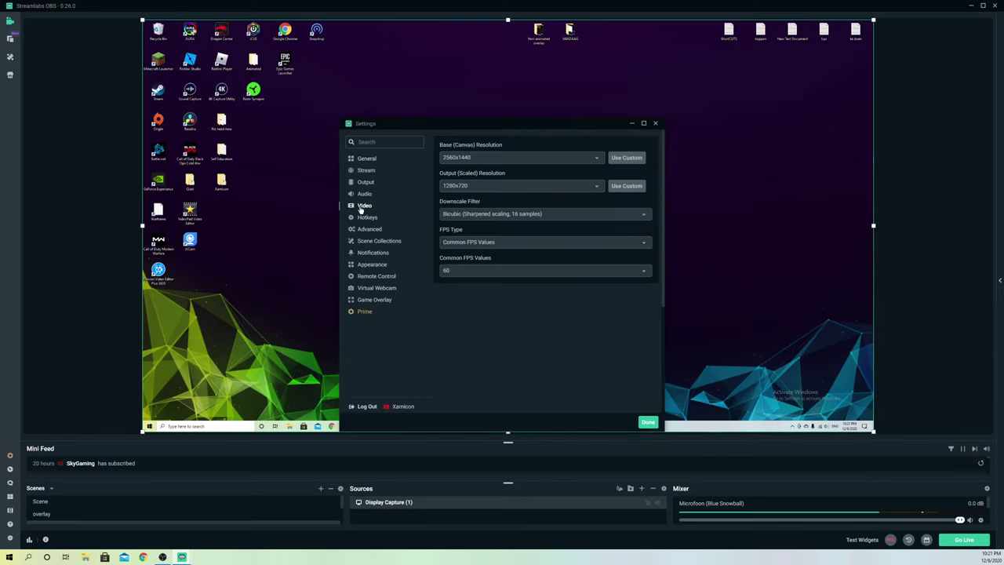
pyautogui.click(470, 186)
pyautogui.click(474, 200)
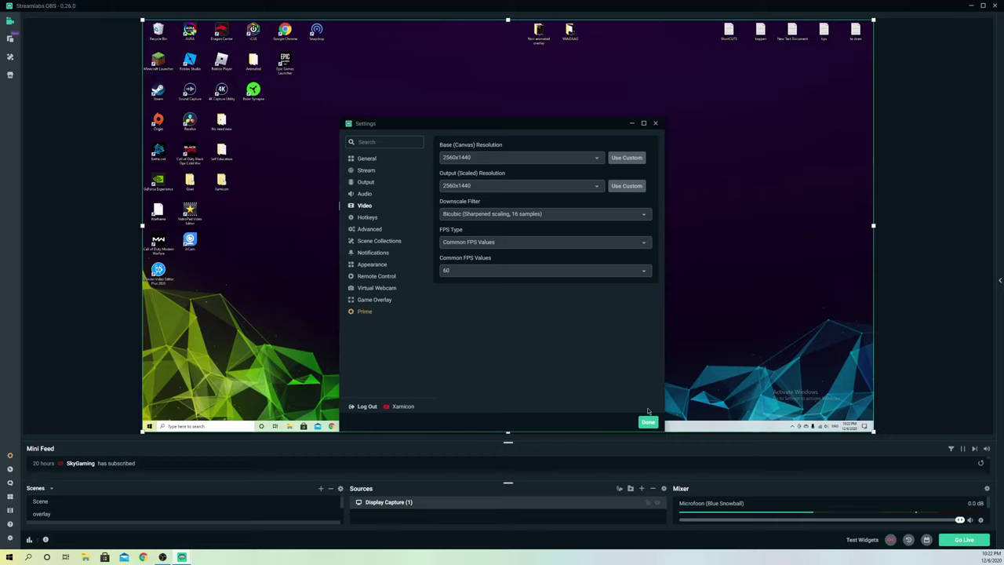
pyautogui.click(496, 270)
pyautogui.click(460, 386)
pyautogui.click(449, 243)
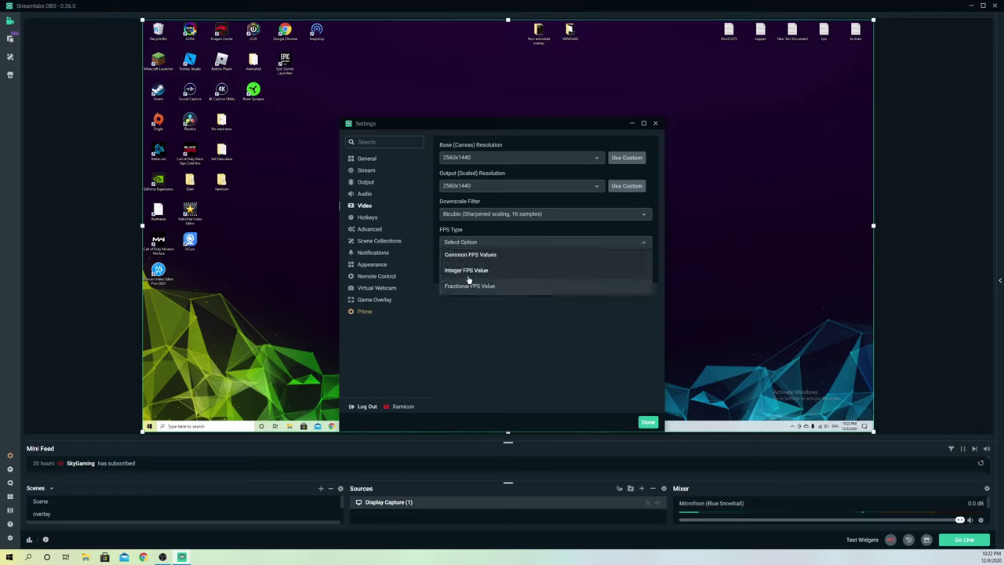
pyautogui.click(464, 255)
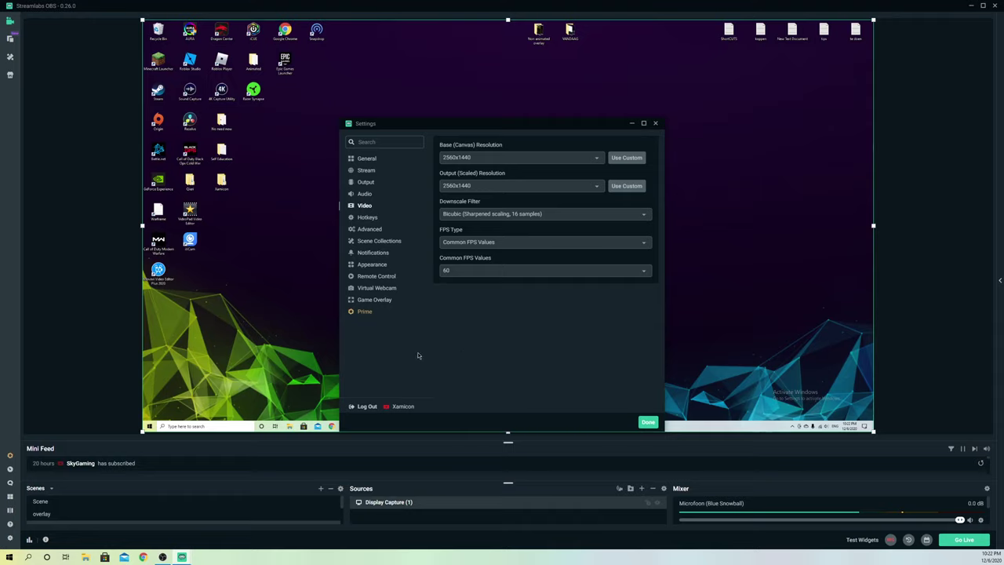
# - Check in Advanced settings that dynamic bitrate on dropped frames is enabled under Network
pyautogui.click(368, 229)
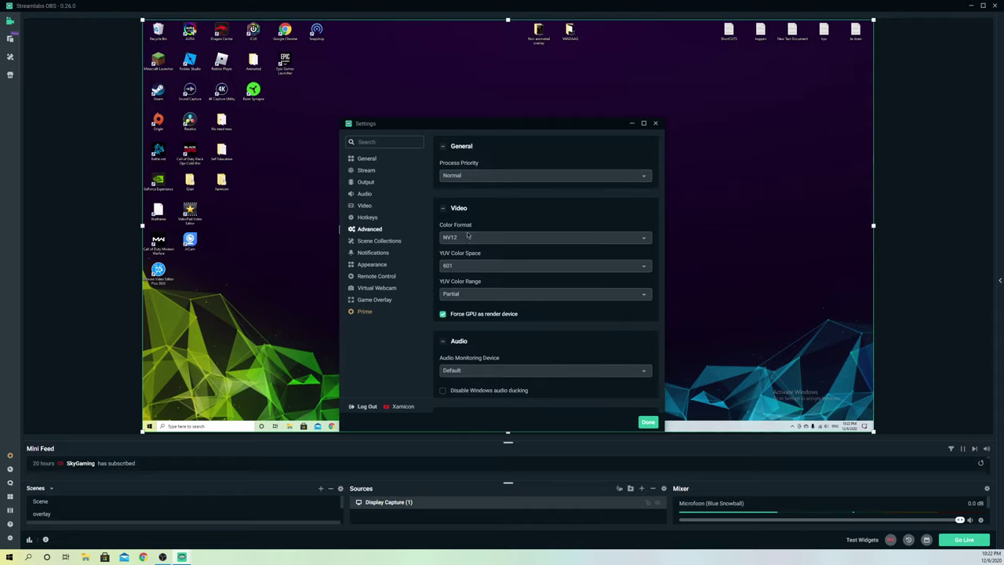
pyautogui.scroll(-3, 584, 359)
pyautogui.scroll(-8, 584, 360)
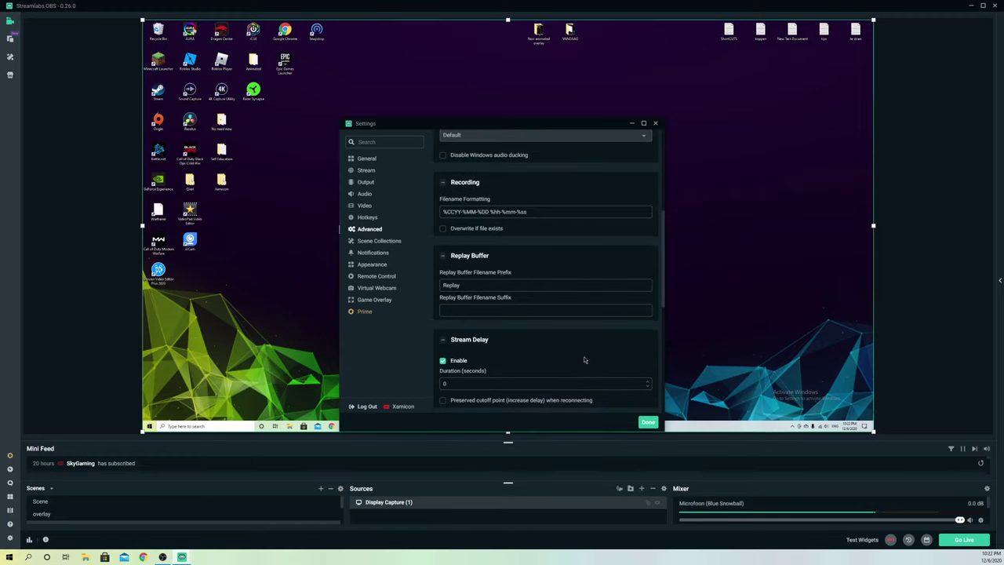
pyautogui.scroll(-1, 584, 359)
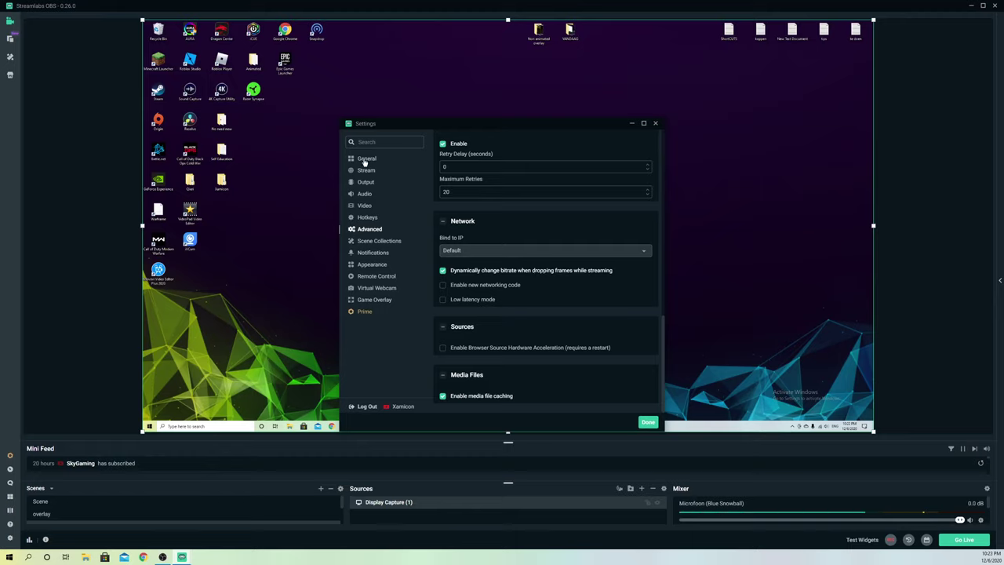
# - Switch the Output Mode to Advanced in Output settings
pyautogui.click(365, 183)
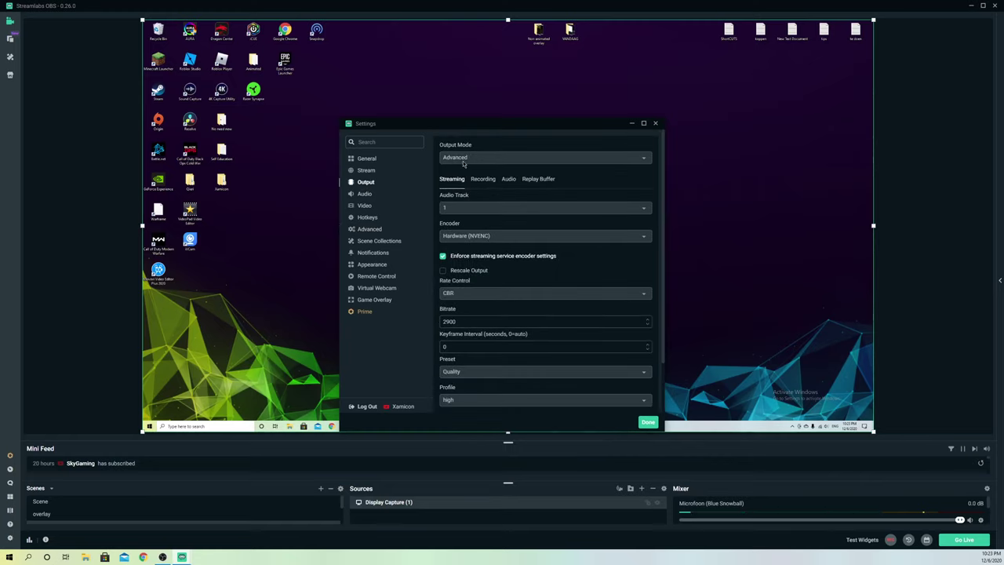
pyautogui.click(465, 163)
pyautogui.click(460, 187)
pyautogui.scroll(-2, 464, 262)
# - Set the streaming bitrate to 2900 and save the settings
pyautogui.click(463, 262)
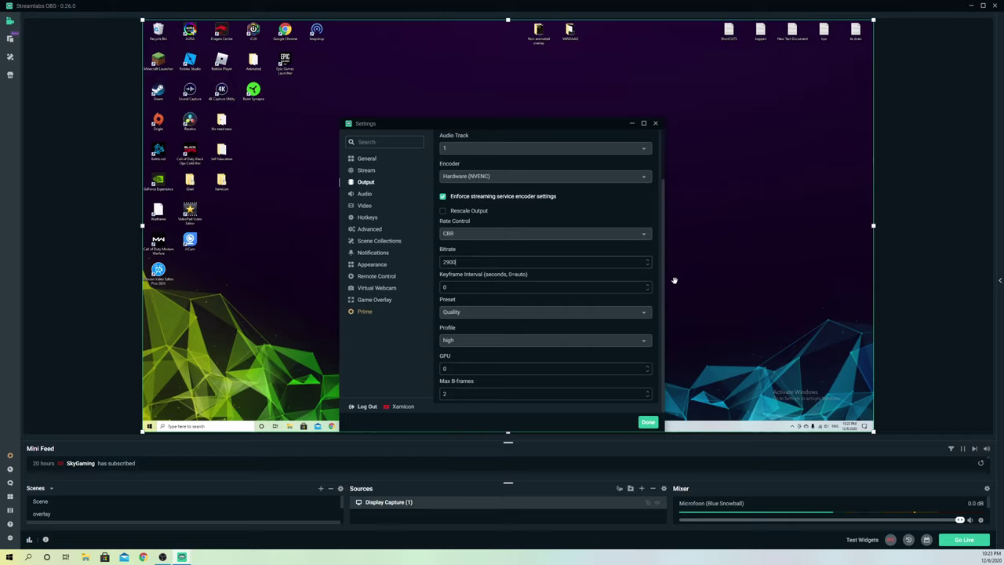
pyautogui.press('BackSpace')
pyautogui.press('BackSpace')
pyautogui.press('BackSpace')
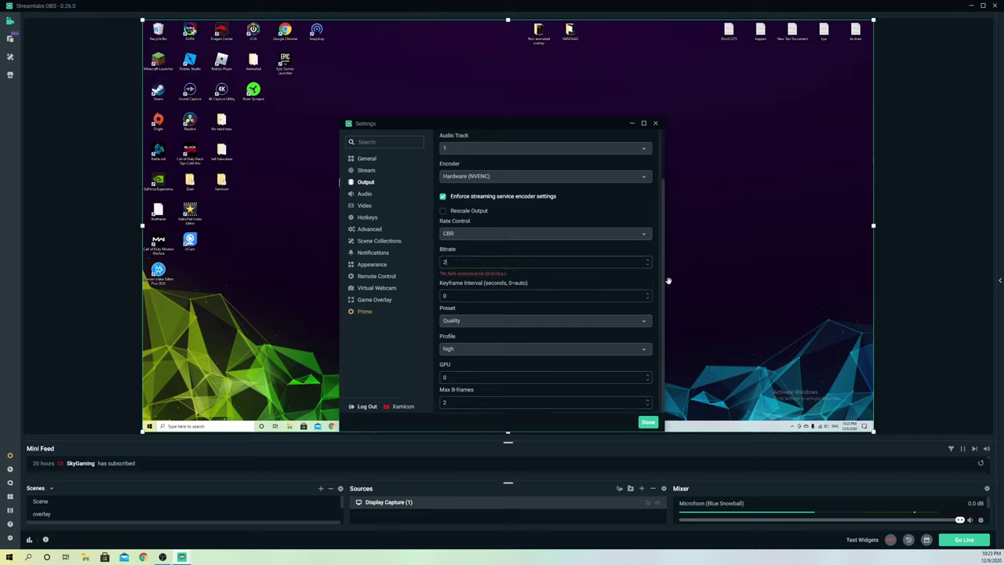
pyautogui.write('800')
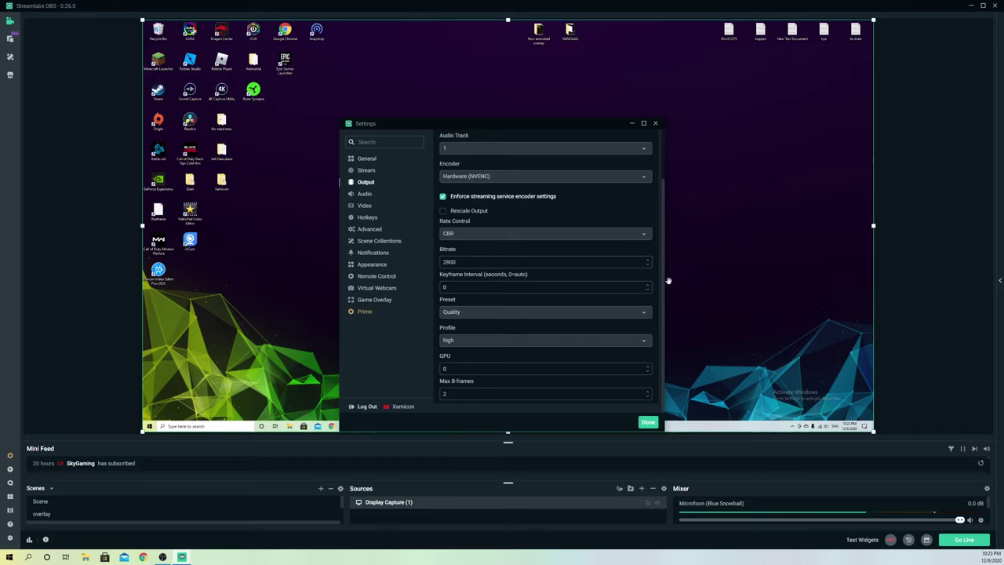
pyautogui.press('BackSpace')
pyautogui.press('BackSpace')
pyautogui.press('BackSpace')
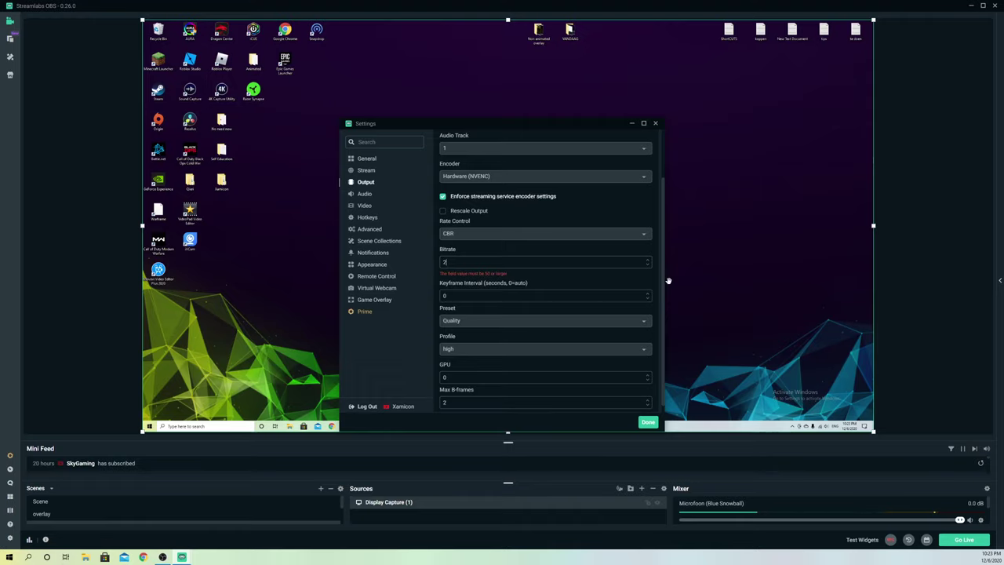
pyautogui.write('900')
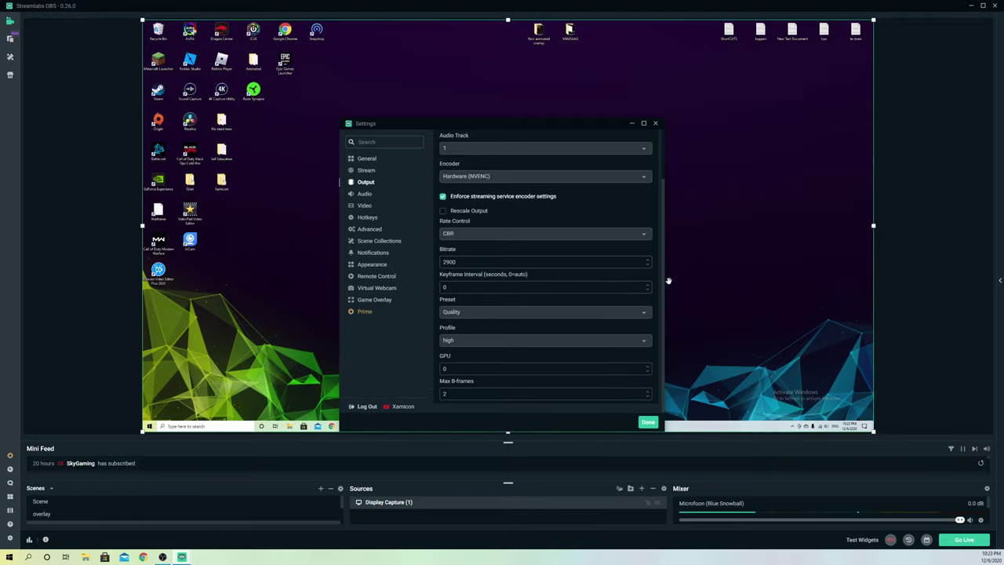
pyautogui.click(642, 426)
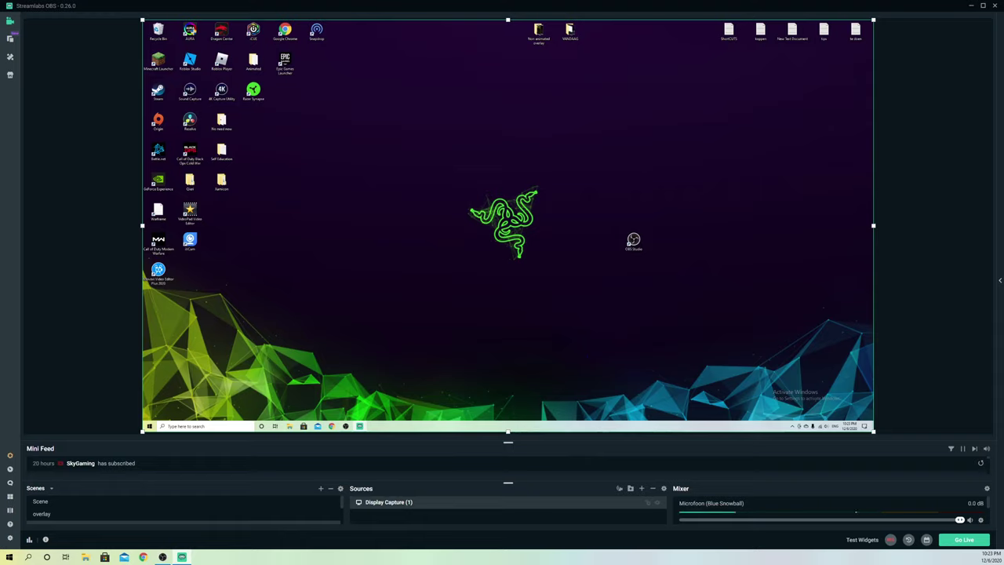
# - Deselect the Display Capture source by clicking outside the preview
pyautogui.click(911, 274)
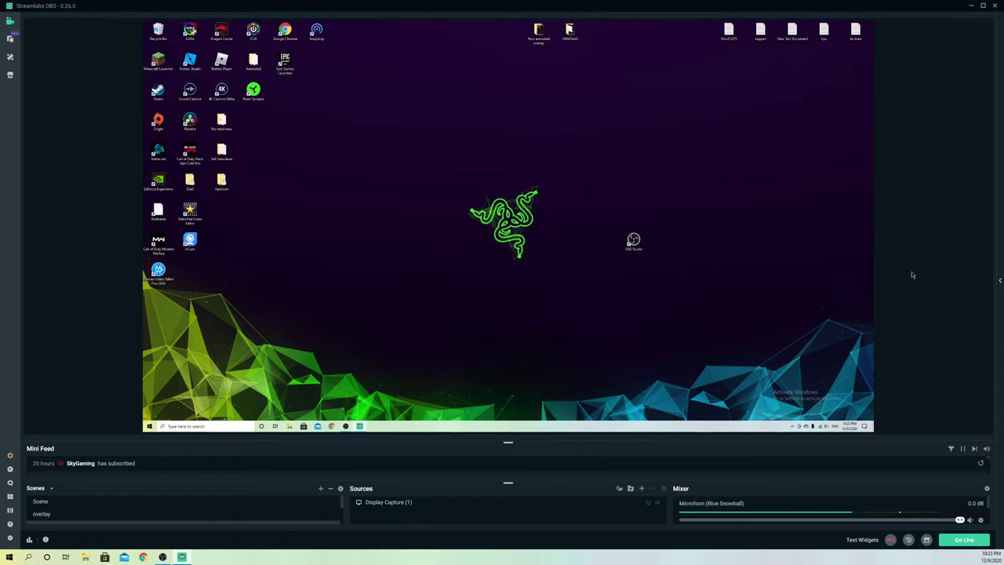